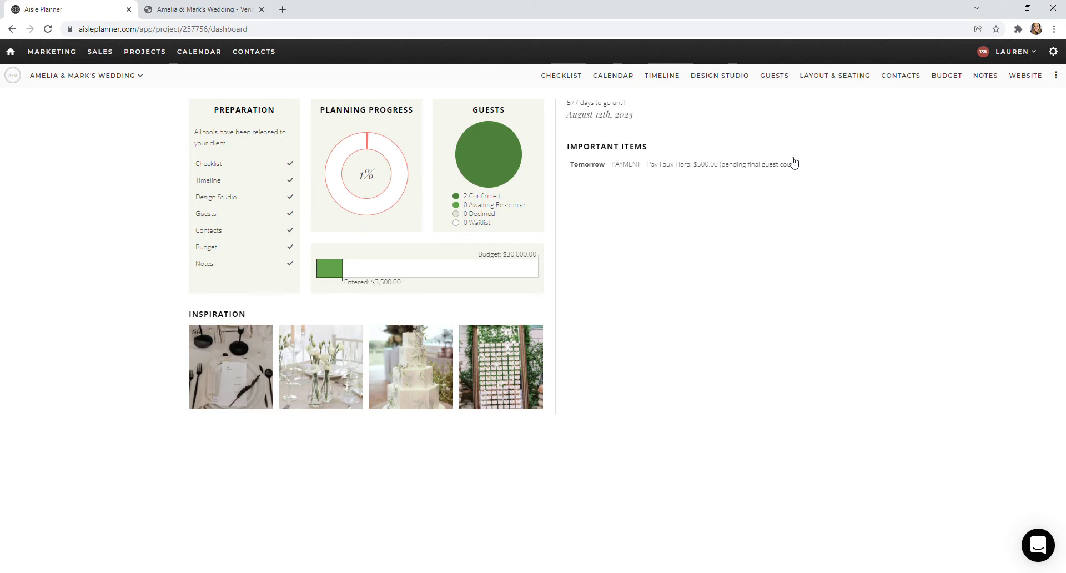
Step: Go to the wedding's GUESTS list, which shows one couple invited to ceremony and reception
{"action": "left_click", "coordinate": [779, 83]}
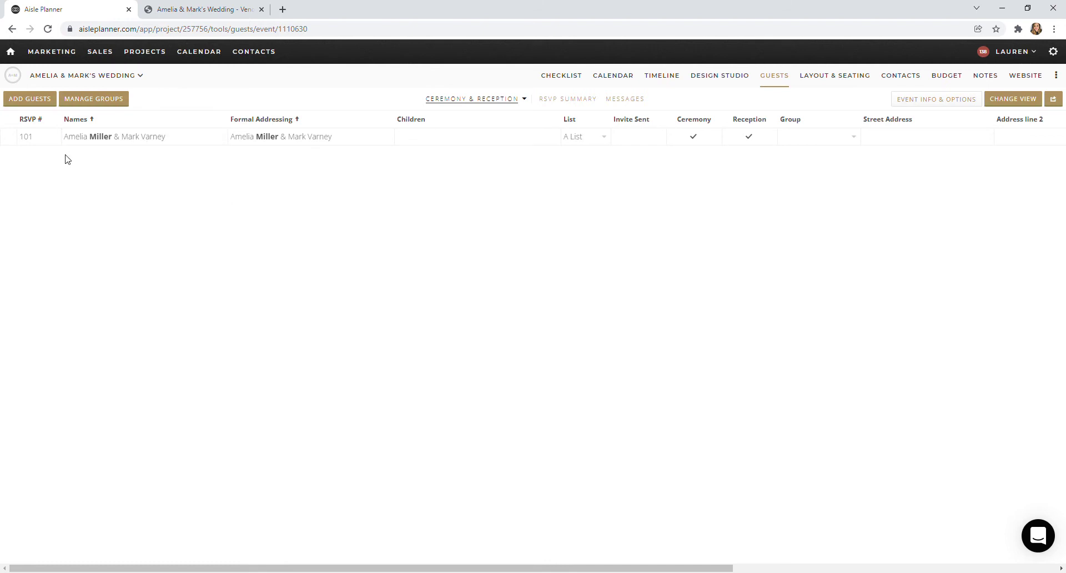
Step: View the import-guest-list options from the Add Guests form, then close them
{"action": "left_click", "coordinate": [33, 100]}
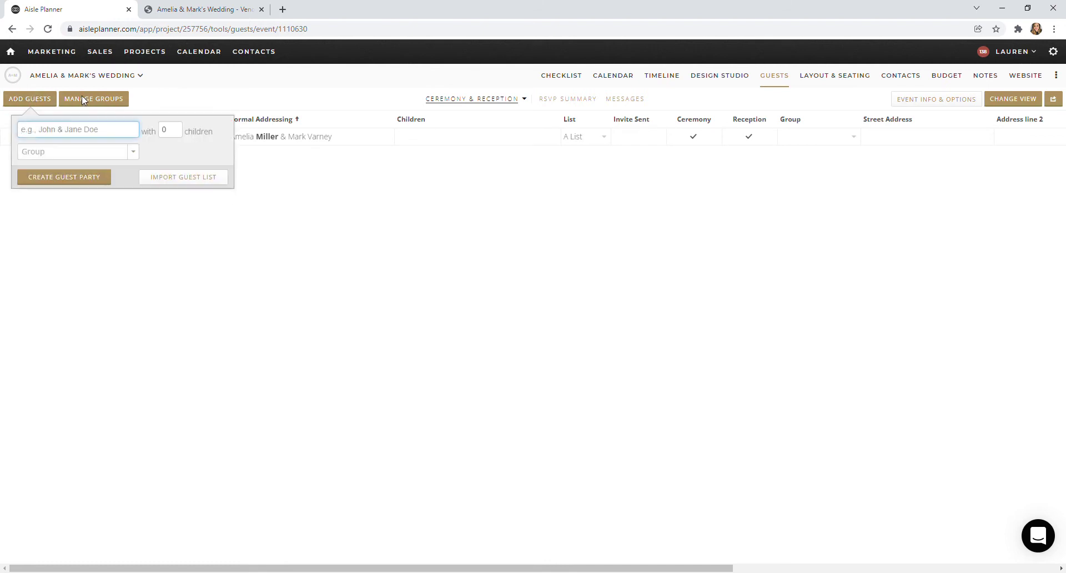
{"action": "left_click", "coordinate": [180, 178]}
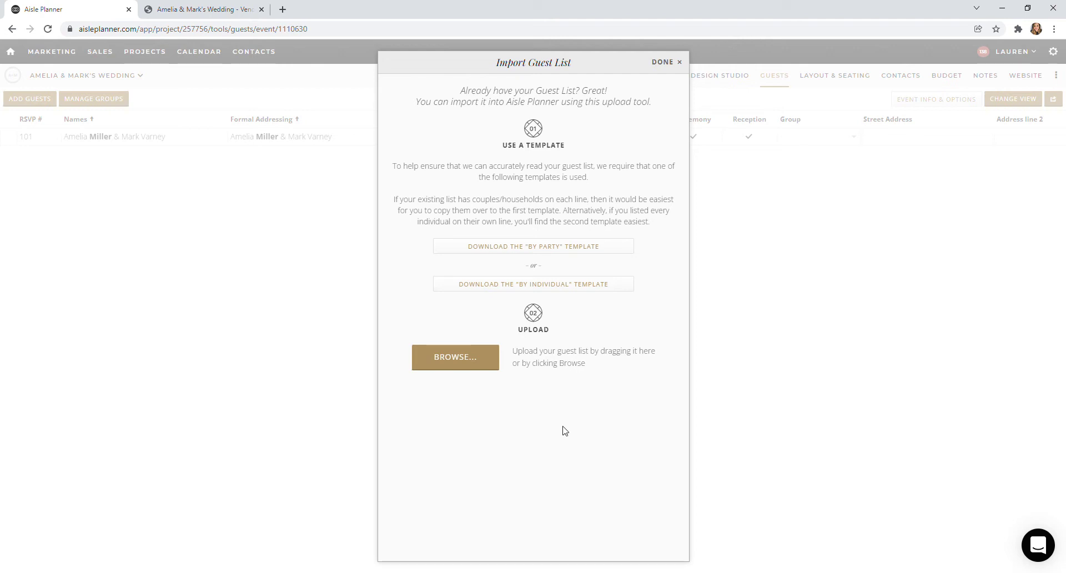
{"action": "left_click", "coordinate": [662, 64]}
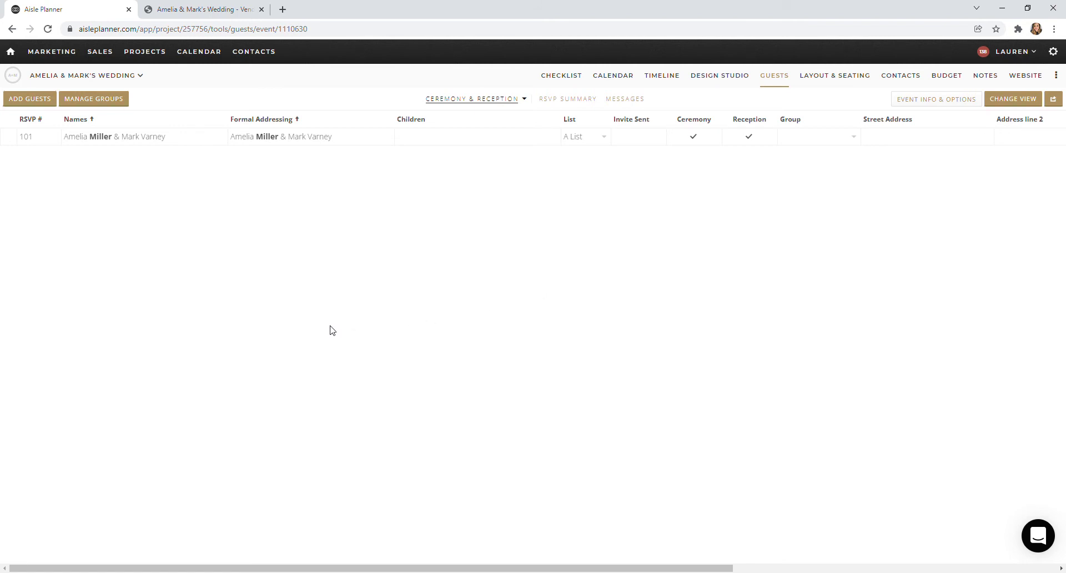
{"action": "left_click", "coordinate": [38, 100]}
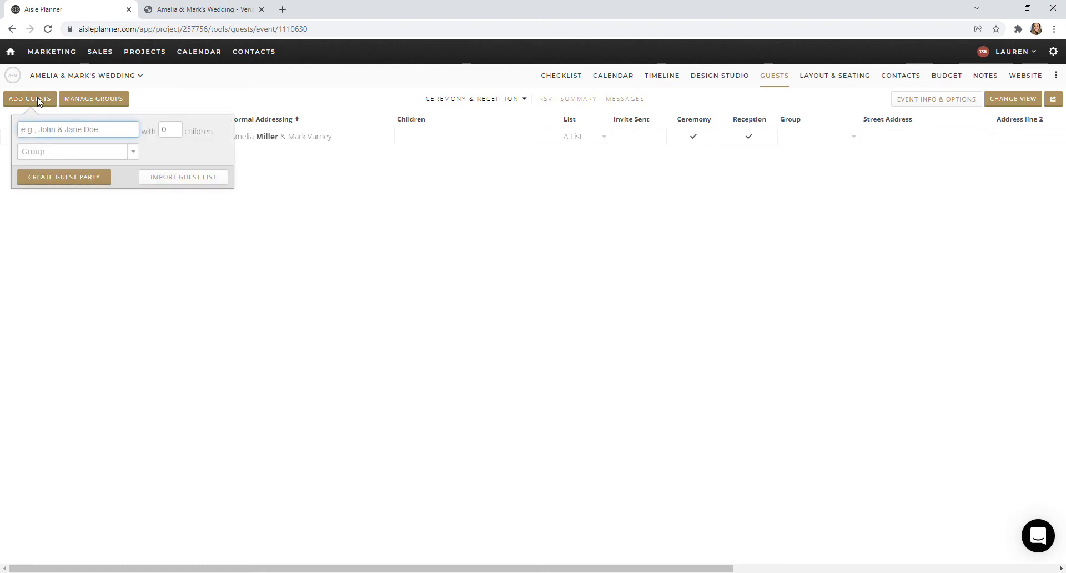
{"action": "type", "text": "Laur"}
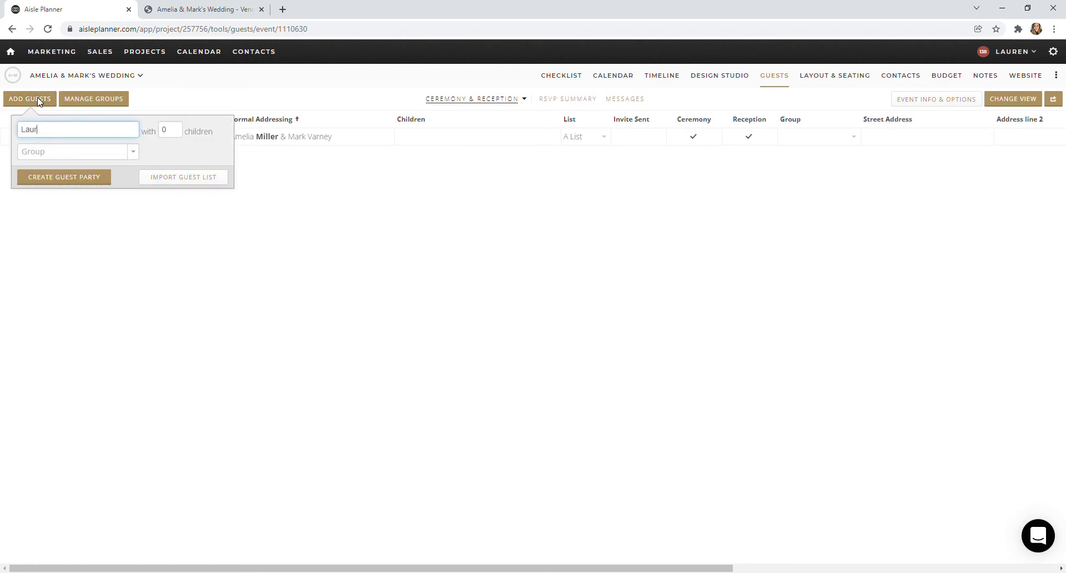
{"action": "type", "text": "en Gonzale"}
{"action": "type", "text": "z ad"}
{"action": "type", "text": "nd"}
{"action": "type", "text": " Jospeh"}
{"action": "key", "text": "BackSpace"}
{"action": "key", "text": "BackSpace"}
{"action": "key", "text": "BackSpace"}
{"action": "type", "text": "p"}
{"action": "type", "text": "h "}
{"action": "type", "text": "Marotti"}
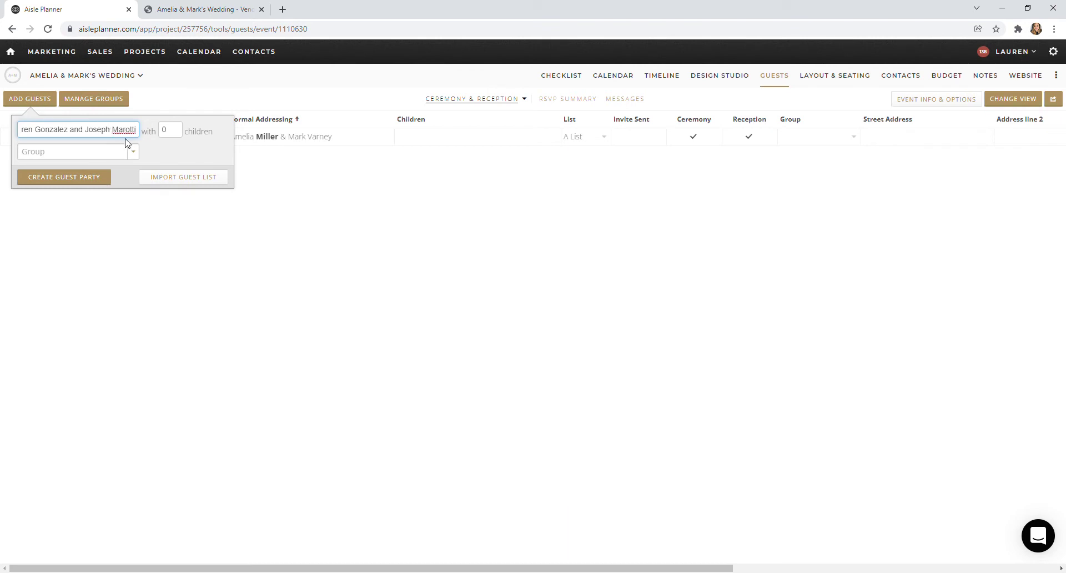
{"action": "left_click", "coordinate": [168, 136]}
{"action": "left_click", "coordinate": [80, 159]}
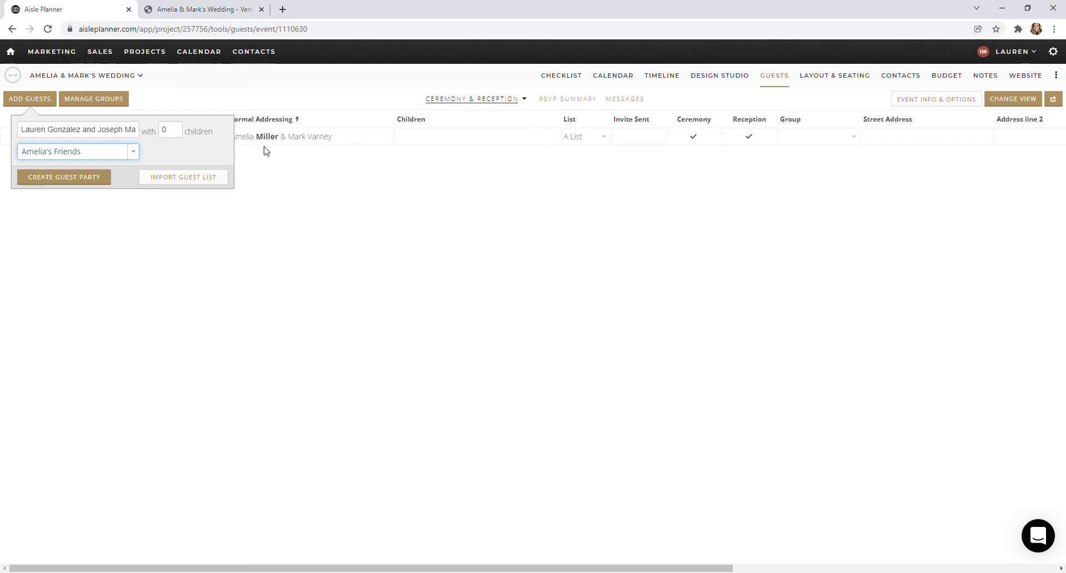
{"action": "left_click", "coordinate": [91, 178]}
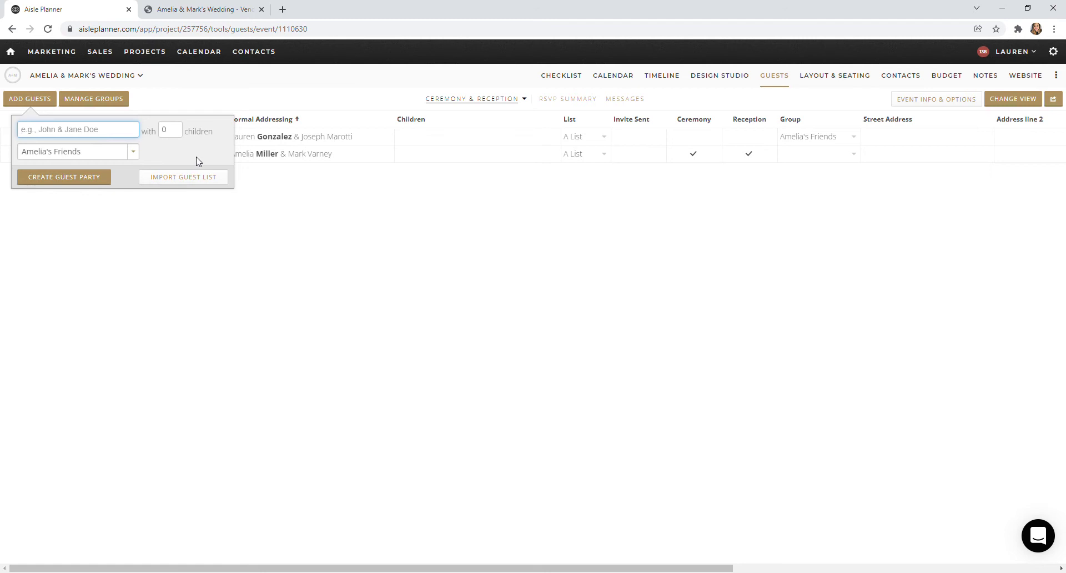
{"action": "type", "text": "Tyler Al"}
{"action": "type", "text": "to"}
{"action": "left_click", "coordinate": [81, 157]}
{"action": "key", "text": "Down"}
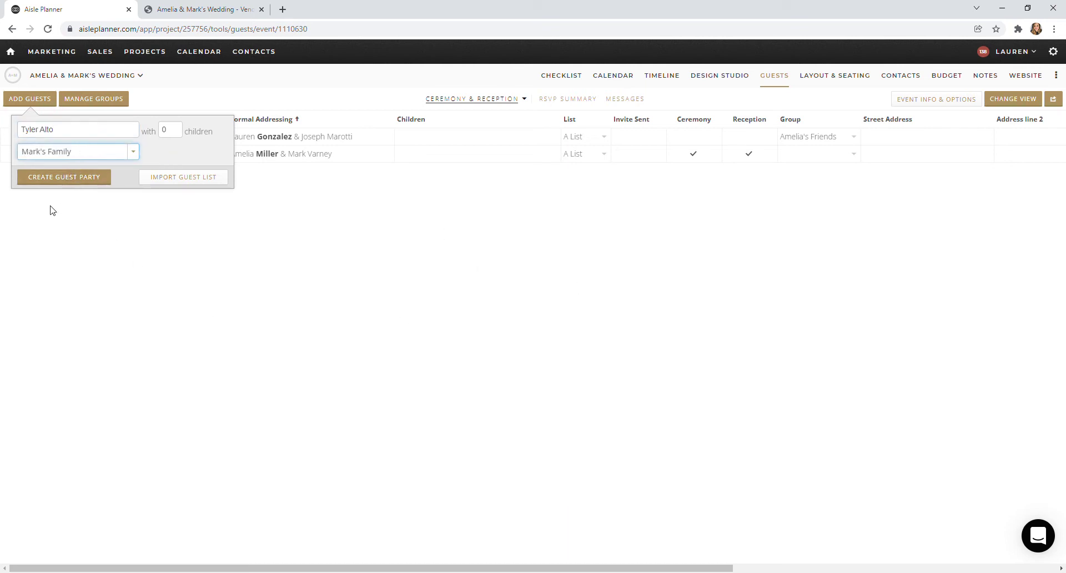
{"action": "left_click", "coordinate": [64, 179]}
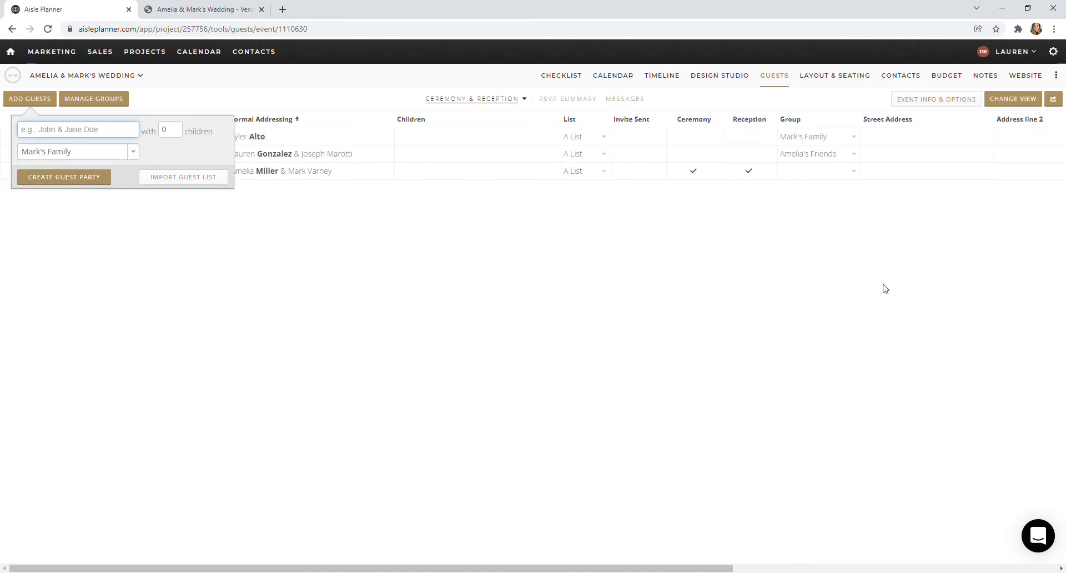
Step: Dismiss the Add Guests form to show all three parties in the guest table
{"action": "left_click", "coordinate": [555, 288]}
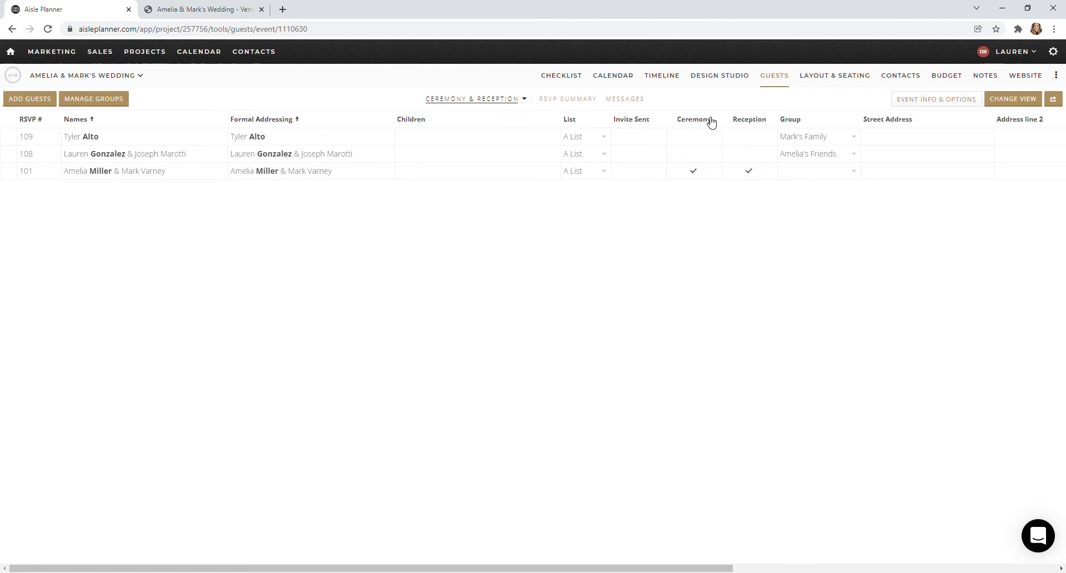
{"action": "left_click", "coordinate": [696, 159]}
{"action": "left_click", "coordinate": [697, 160]}
{"action": "left_click", "coordinate": [919, 135]}
{"action": "left_click_drag", "start_coordinate": [594, 569], "coordinate": [918, 570]}
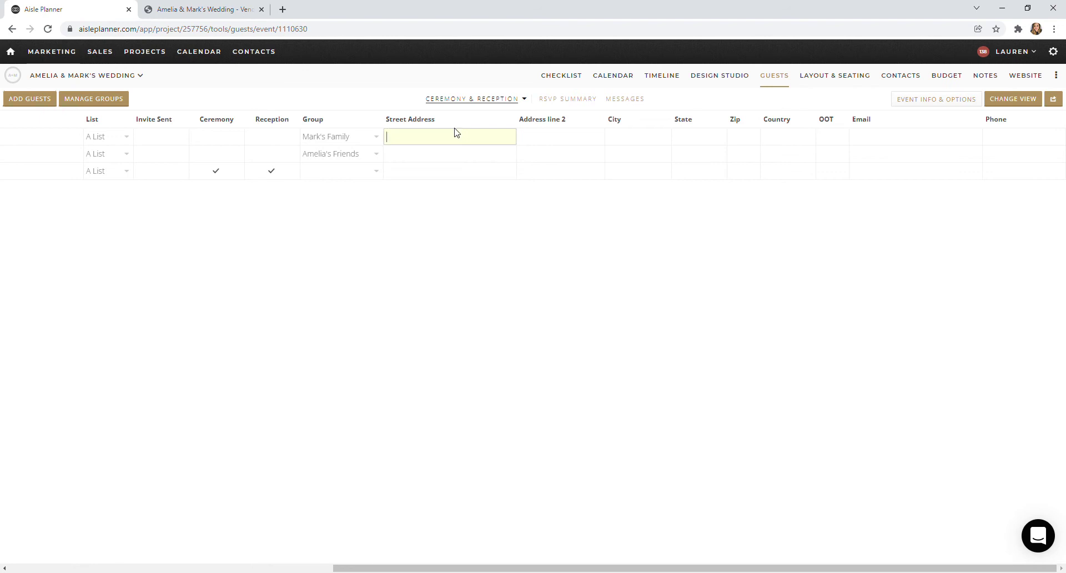
{"action": "left_click", "coordinate": [408, 238]}
{"action": "left_click_drag", "start_coordinate": [658, 568], "coordinate": [317, 526]}
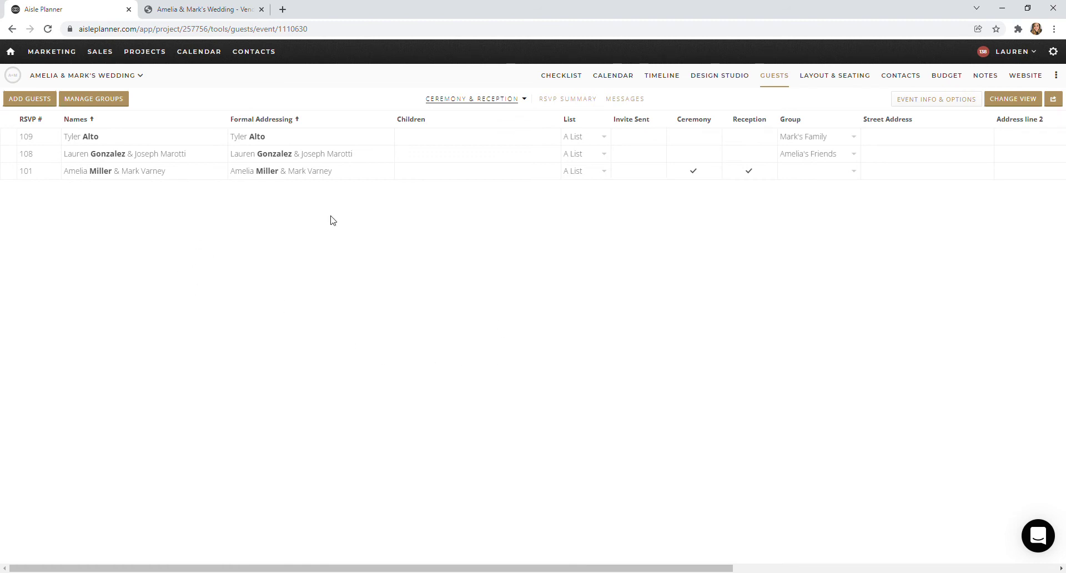
Step: Fill in titles for both guests in the Gonzalez–Marotti party
{"action": "left_click", "coordinate": [70, 160]}
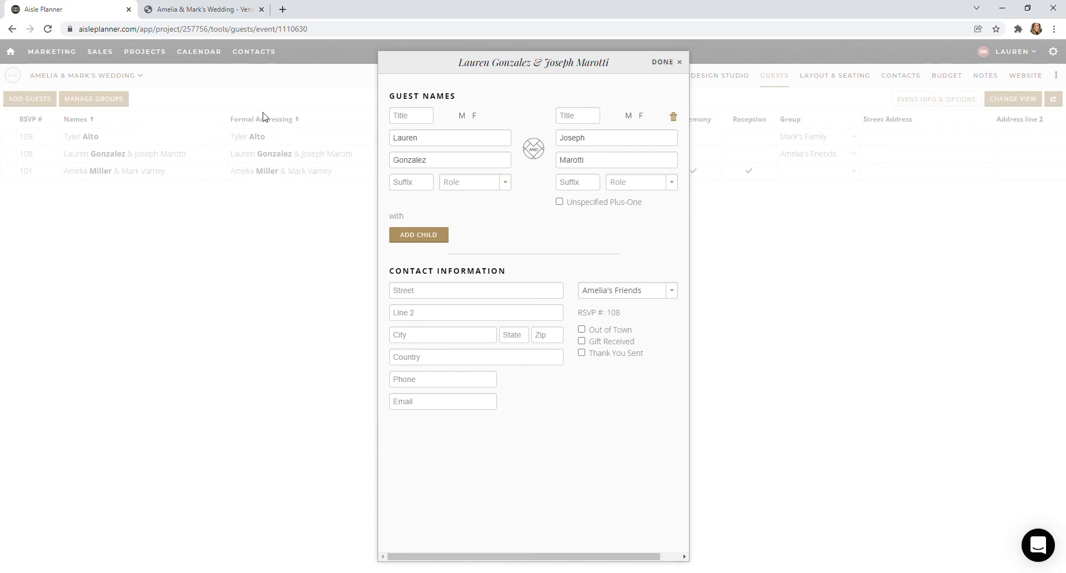
{"action": "left_click", "coordinate": [414, 122]}
{"action": "type", "text": "M"}
{"action": "left_click", "coordinate": [569, 120]}
{"action": "type", "text": "Mr"}
{"action": "key", "text": "BackSpace"}
Step: Make Lauren Maid of Honor and Joseph a Groomsman, leaving the street address blank, and save
{"action": "left_click", "coordinate": [509, 184]}
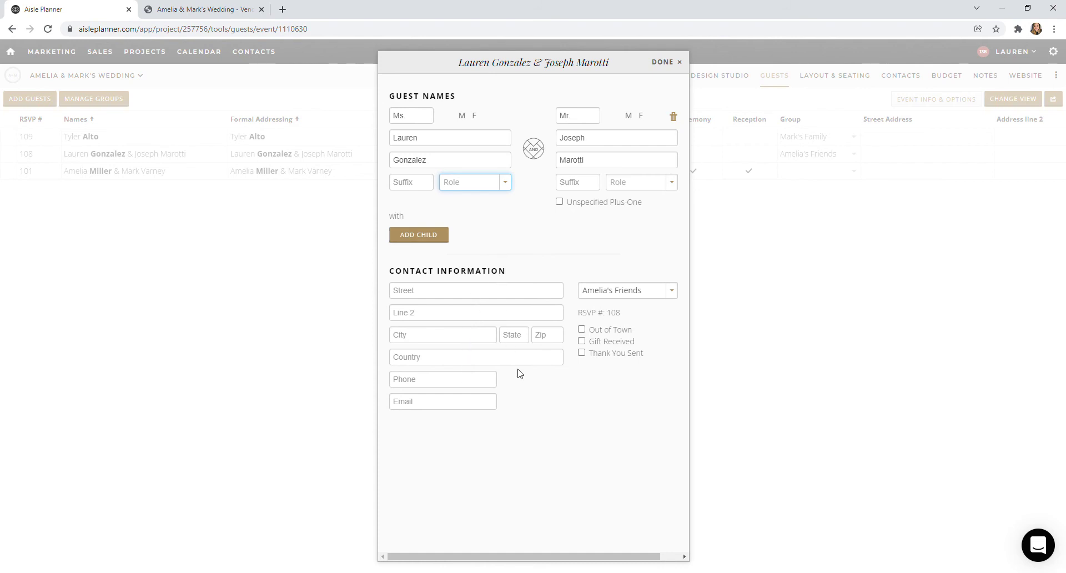
{"action": "key", "text": "m"}
{"action": "left_click", "coordinate": [636, 186]}
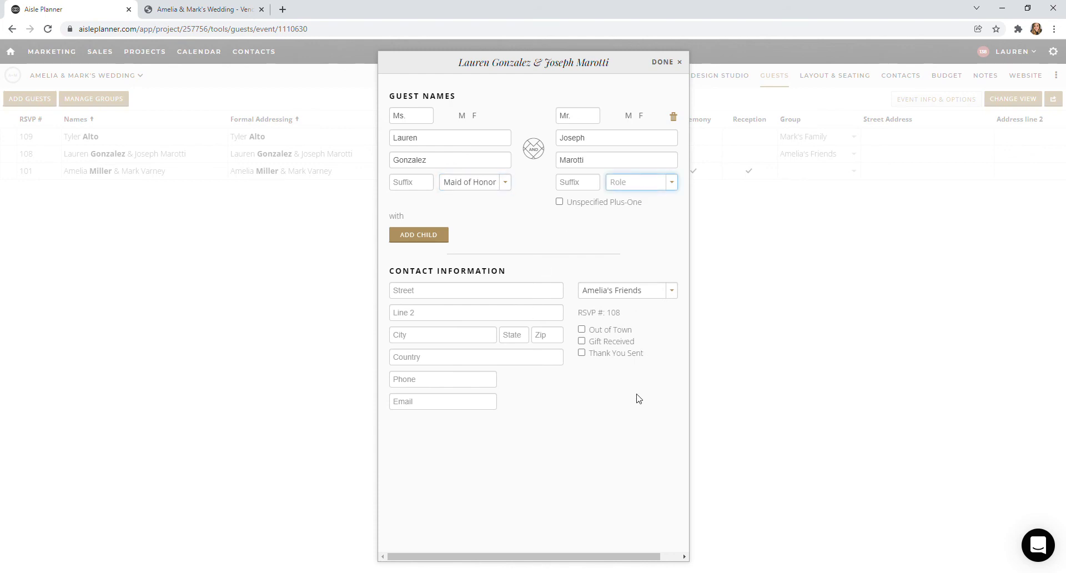
{"action": "key", "text": "g"}
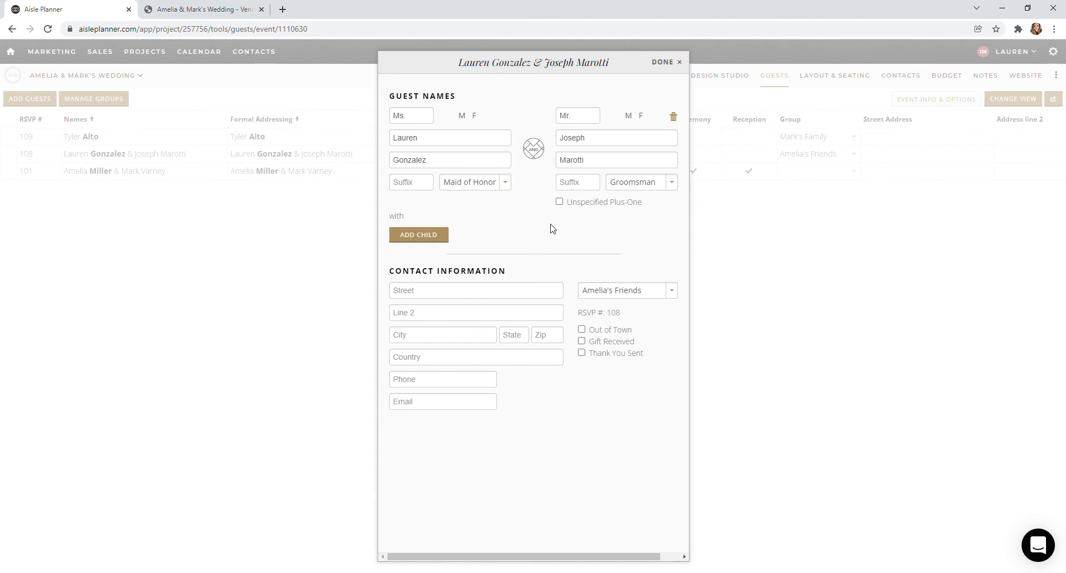
{"action": "left_click", "coordinate": [450, 288]}
{"action": "left_click", "coordinate": [465, 504]}
{"action": "left_click", "coordinate": [661, 67]}
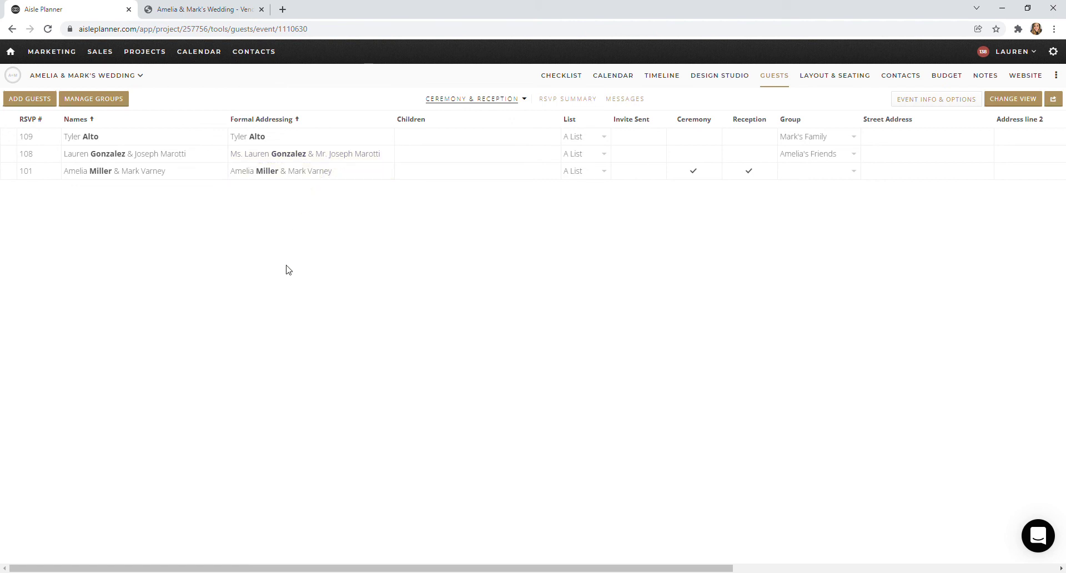
{"action": "left_click", "coordinate": [95, 141]}
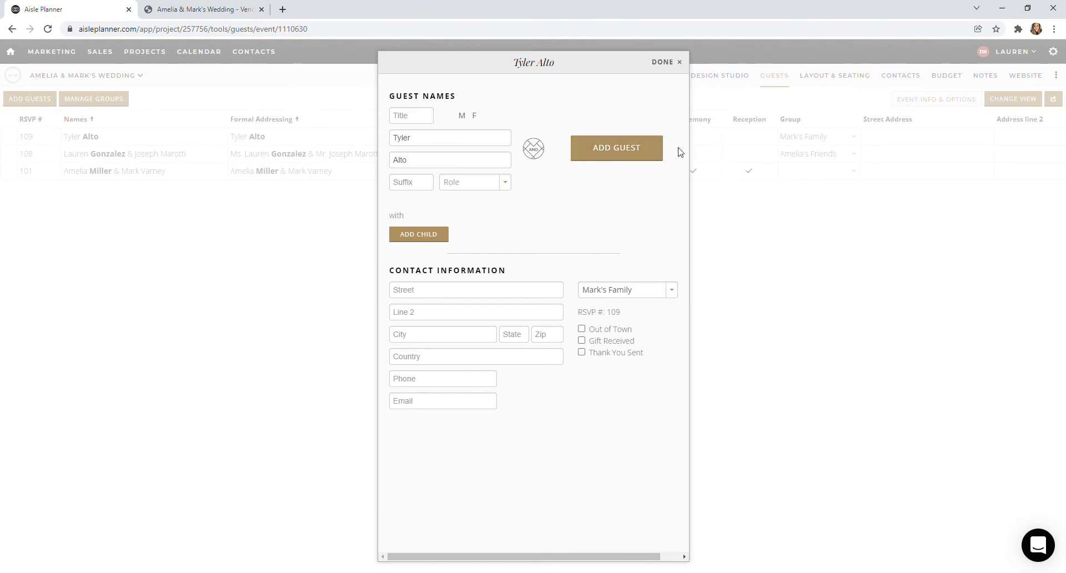
{"action": "left_click", "coordinate": [625, 148]}
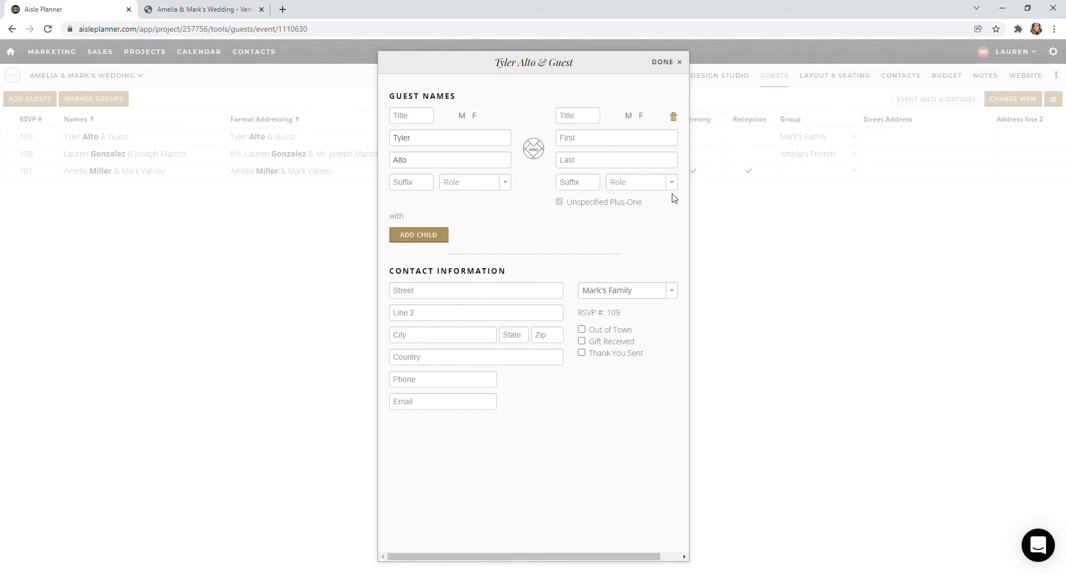
{"action": "left_click", "coordinate": [672, 66]}
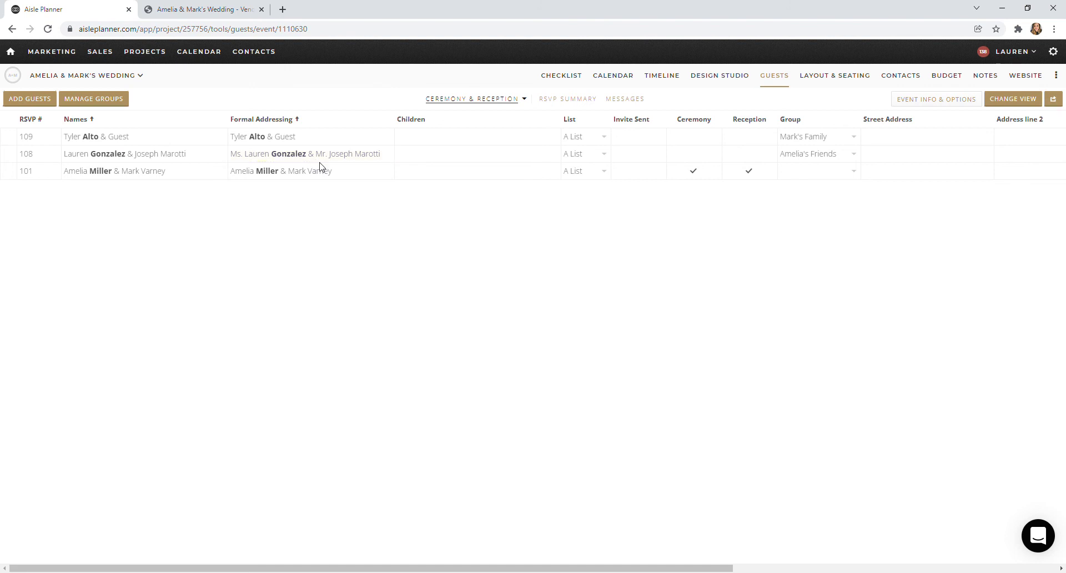
Step: Show the Ceremony & Reception event info with six guests and the reception meal options
{"action": "left_click", "coordinate": [909, 104]}
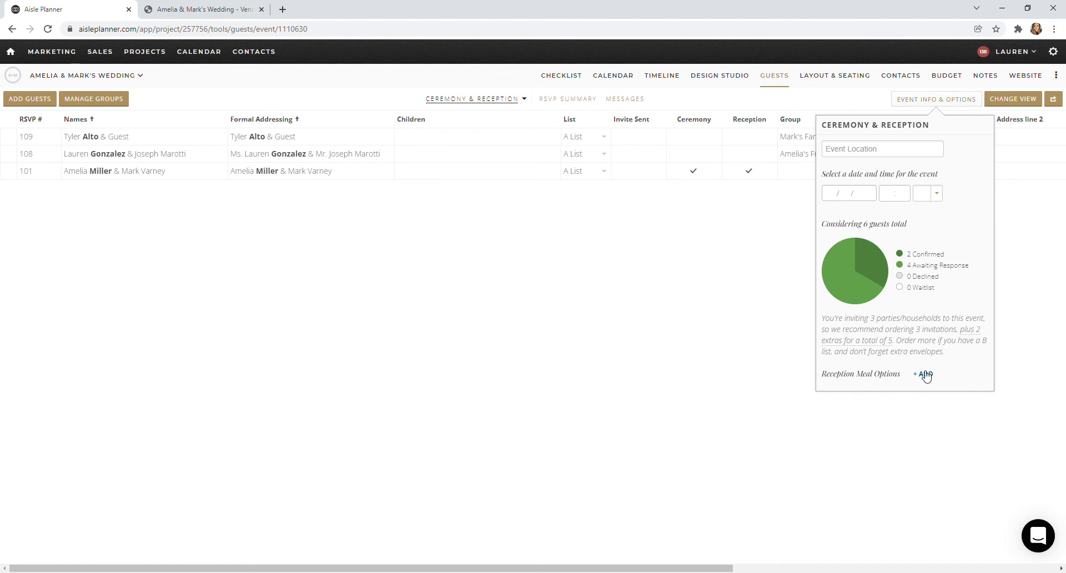
Step: Add the reception meal options Steak, Salmon, Children (3-12) and Vegetarian
{"action": "left_click", "coordinate": [924, 374]}
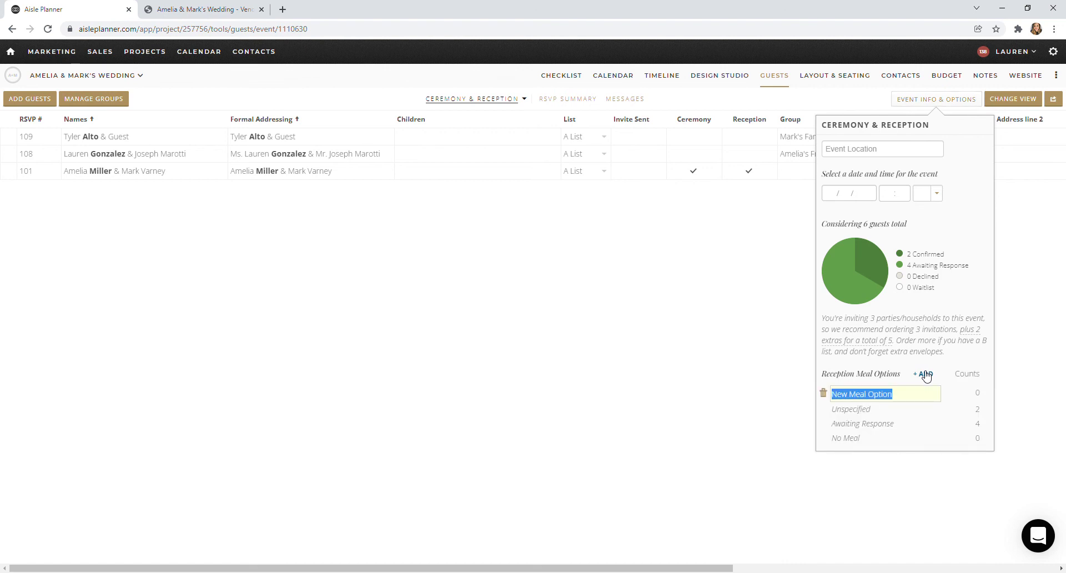
{"action": "type", "text": "Steak"}
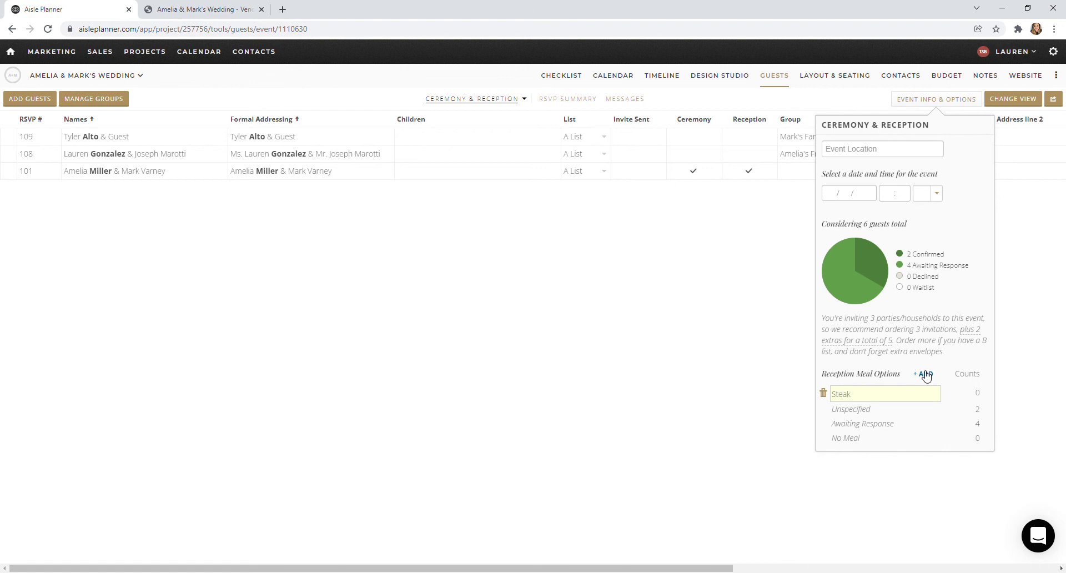
{"action": "left_click", "coordinate": [924, 374]}
{"action": "type", "text": "Sa"}
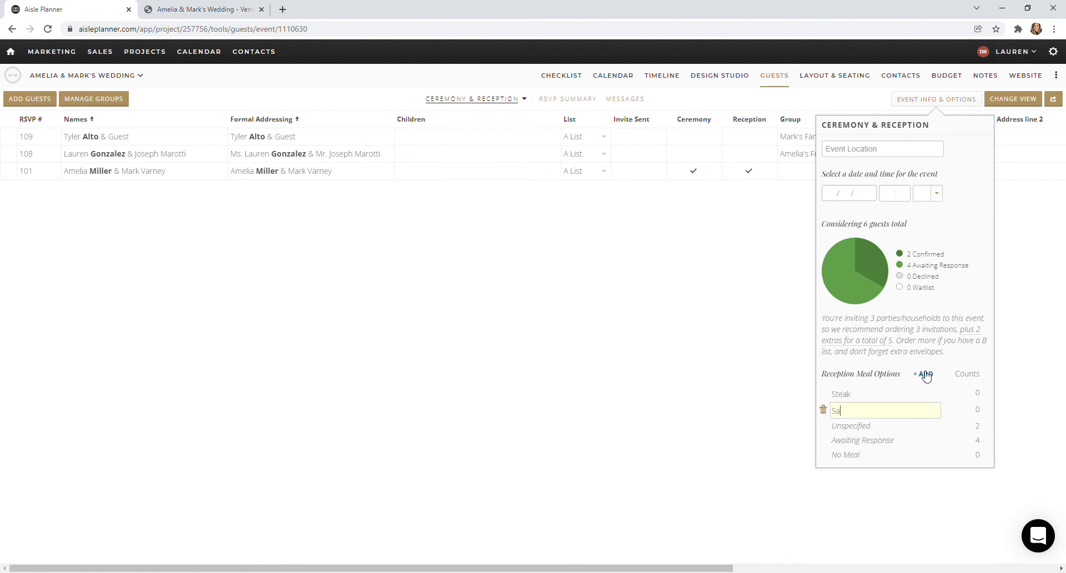
{"action": "type", "text": "lmon"}
{"action": "left_click", "coordinate": [924, 375]}
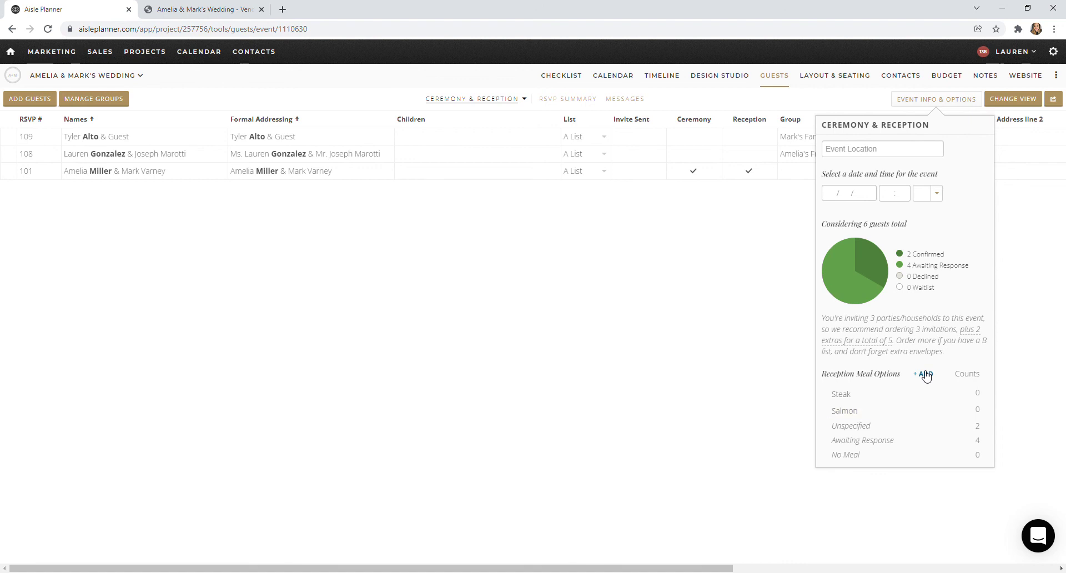
{"action": "type", "text": "Child"}
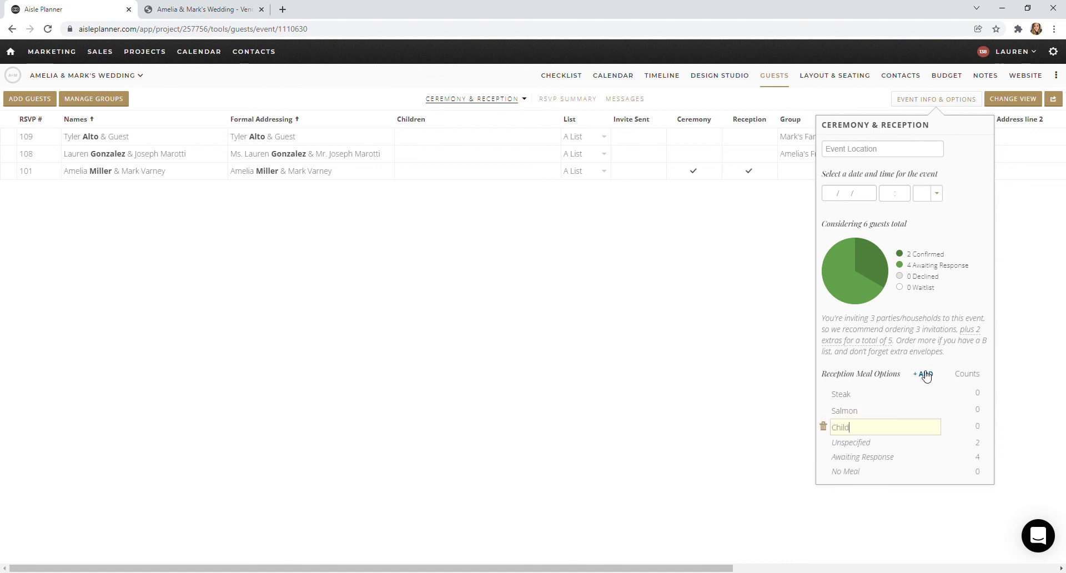
{"action": "type", "text": "ren ("}
{"action": "type", "text": "3-12)"}
{"action": "left_click", "coordinate": [924, 375]}
{"action": "type", "text": "Ve"}
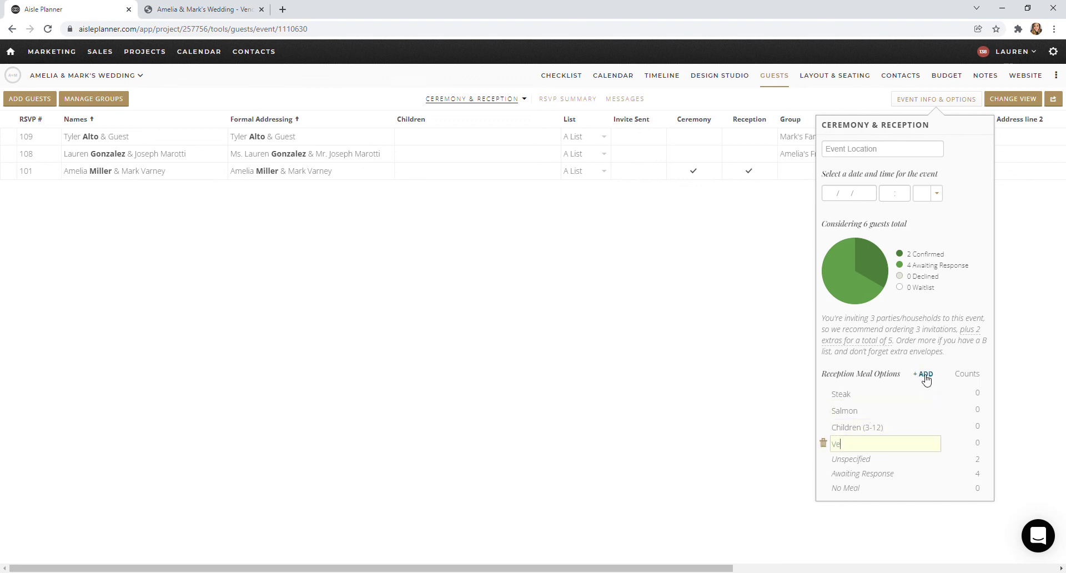
{"action": "type", "text": "getar"}
{"action": "type", "text": "ian"}
{"action": "key", "text": "Return"}
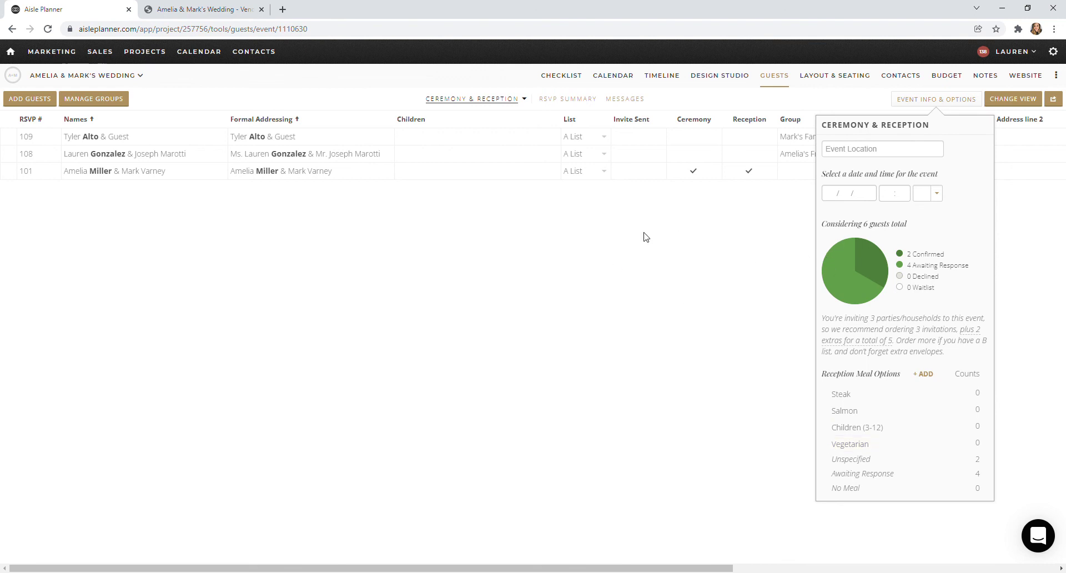
Step: Close the event popover and switch the guest table to the Individual Guests view
{"action": "left_click", "coordinate": [644, 238]}
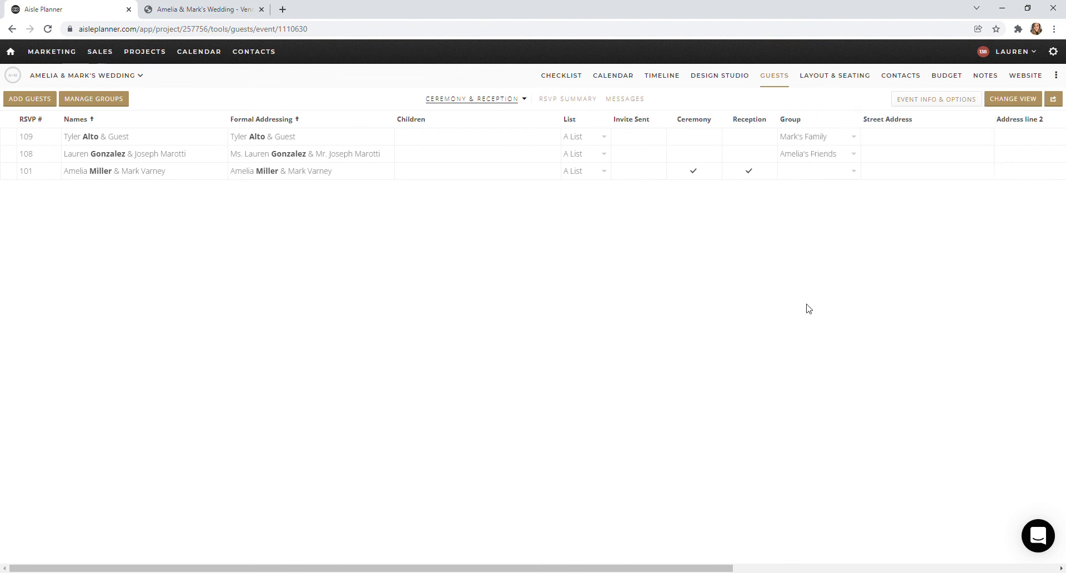
{"action": "left_click", "coordinate": [995, 104]}
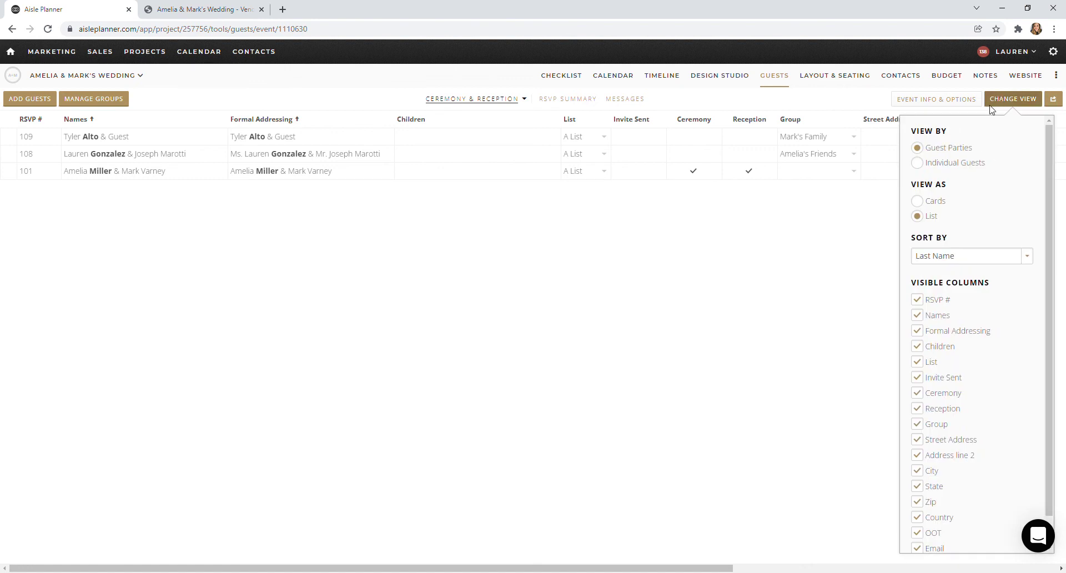
{"action": "left_click", "coordinate": [955, 164]}
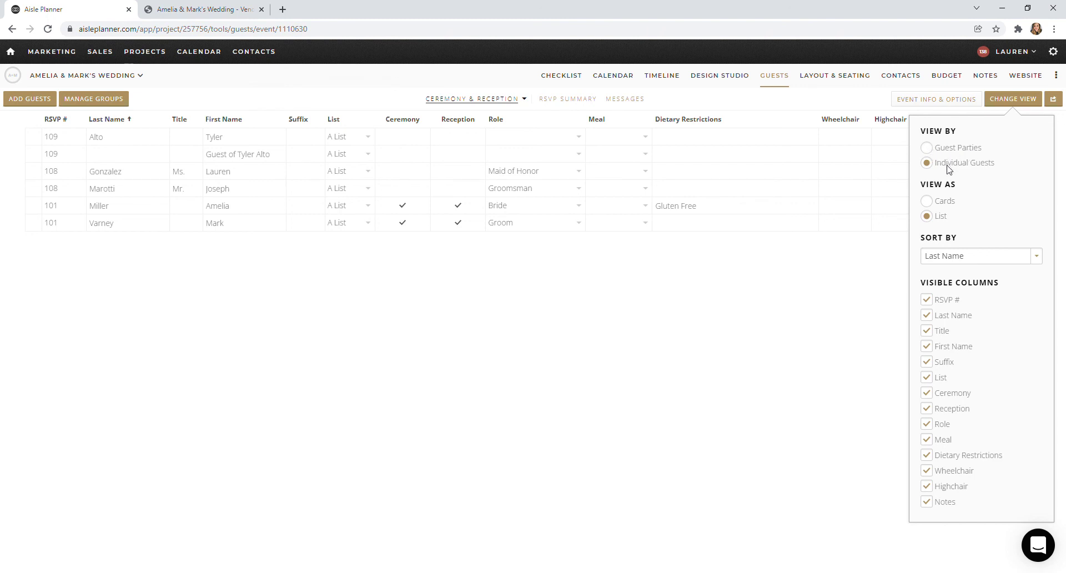
{"action": "left_click", "coordinate": [445, 369]}
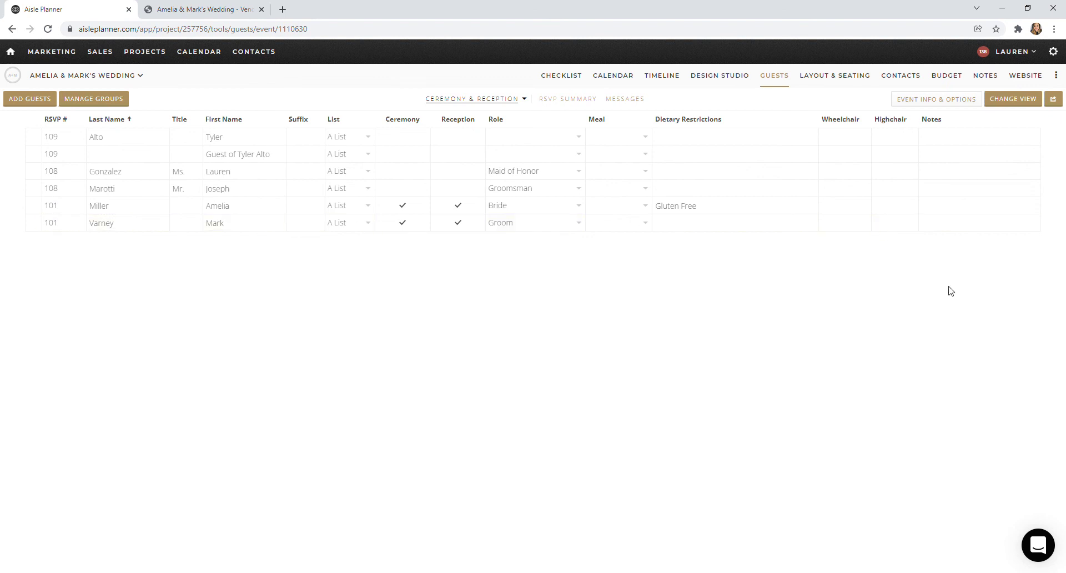
{"action": "mouse_move", "coordinate": [617, 188]}
{"action": "type", "text": "Salmon"}
{"action": "left_click", "coordinate": [674, 177]}
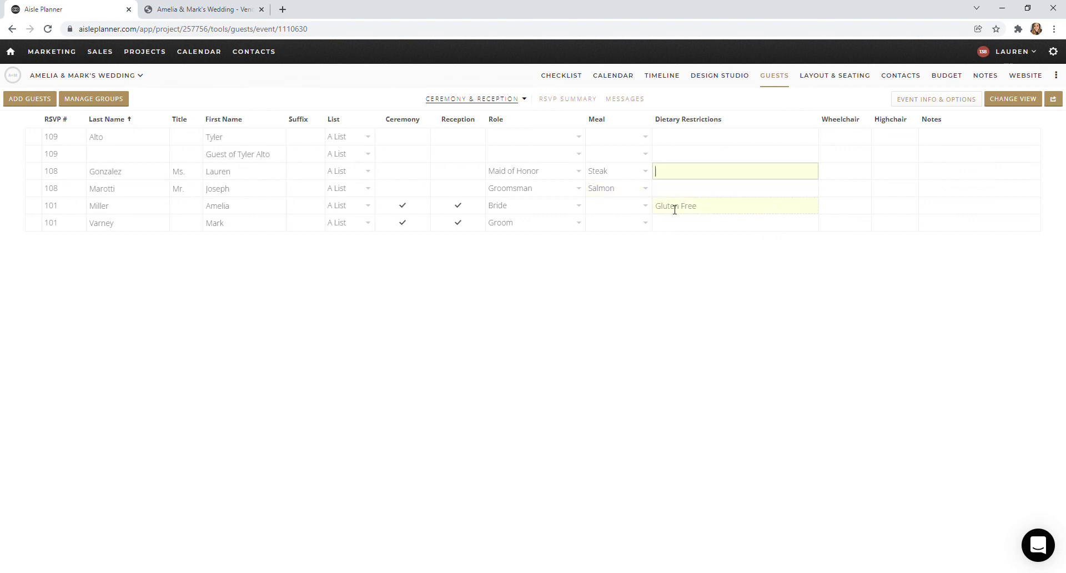
{"action": "left_click", "coordinate": [643, 212]}
{"action": "left_click", "coordinate": [607, 243]}
{"action": "left_click", "coordinate": [676, 213]}
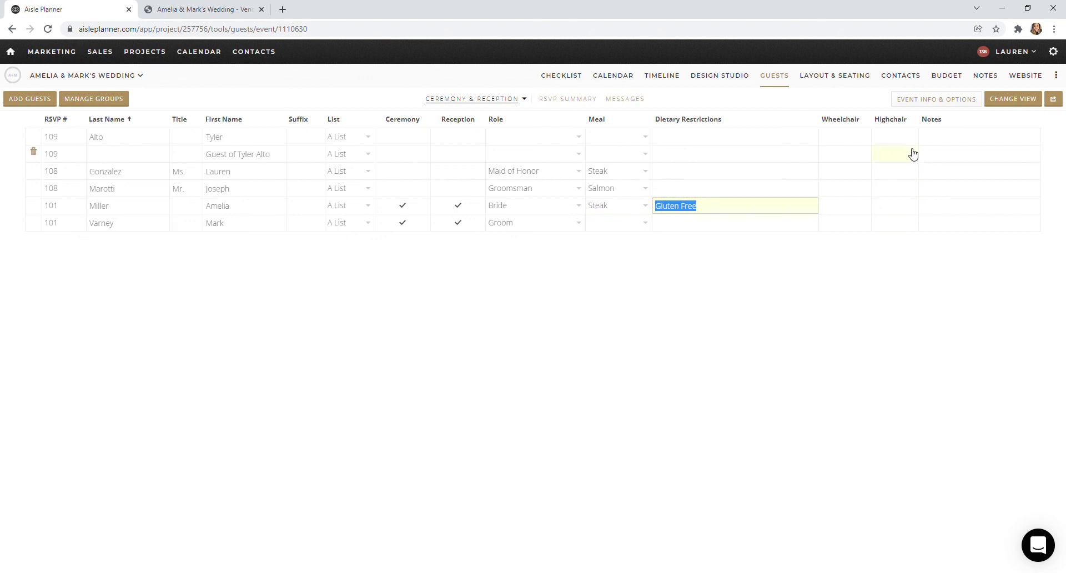
{"action": "mouse_move", "coordinate": [871, 144]}
{"action": "left_click", "coordinate": [866, 161]}
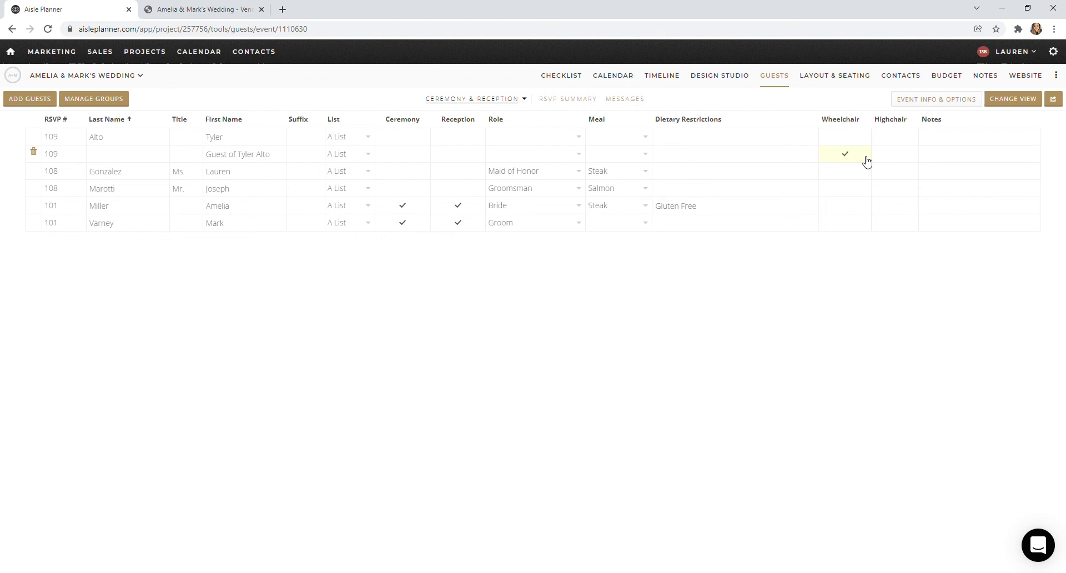
{"action": "left_click", "coordinate": [970, 172]}
{"action": "left_click", "coordinate": [589, 229]}
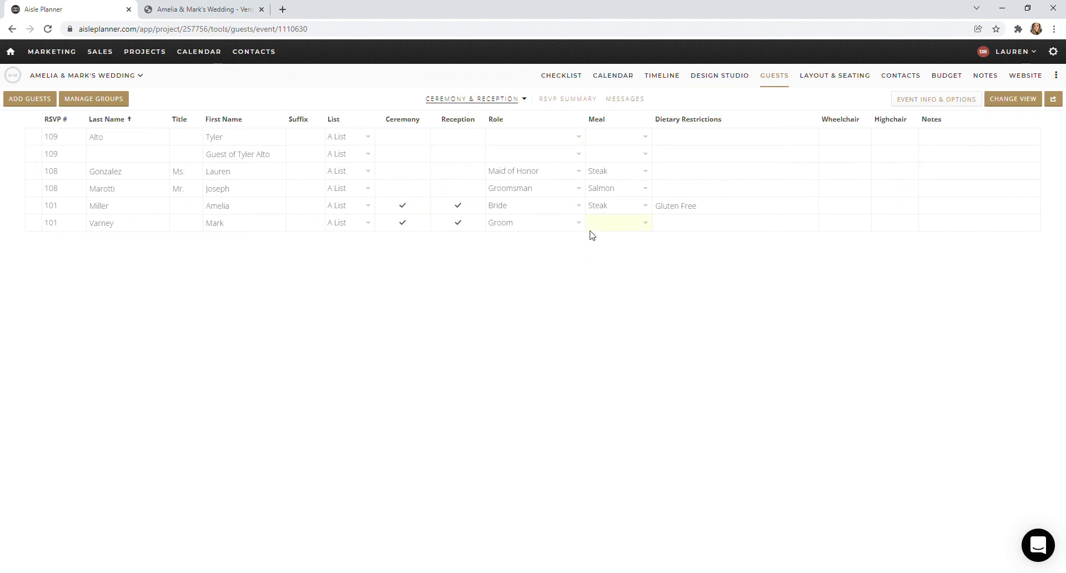
{"action": "left_click", "coordinate": [604, 259]}
{"action": "left_click", "coordinate": [471, 190]}
{"action": "left_click", "coordinate": [400, 192]}
{"action": "left_click", "coordinate": [400, 177]}
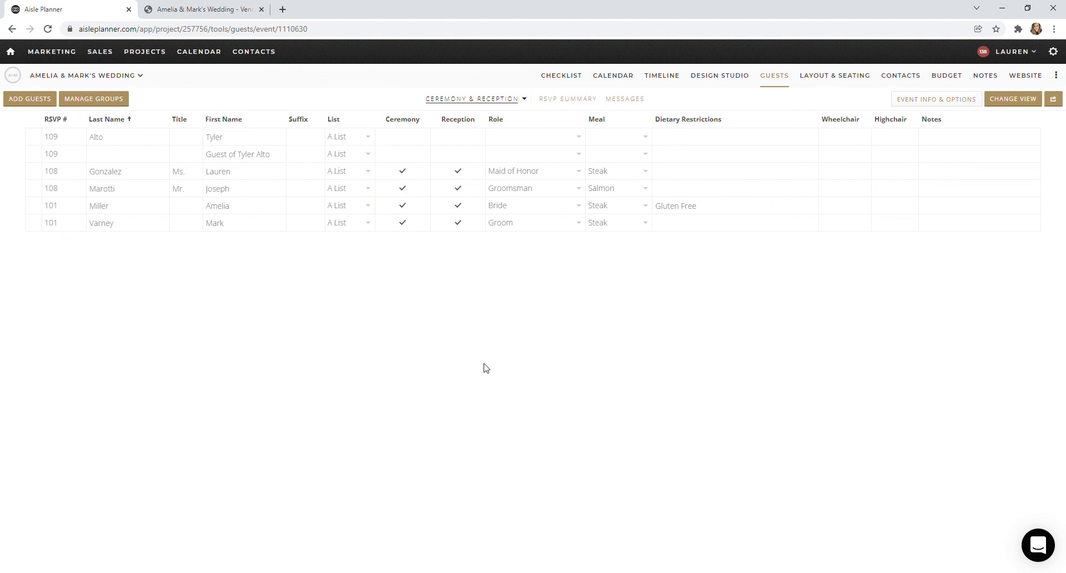